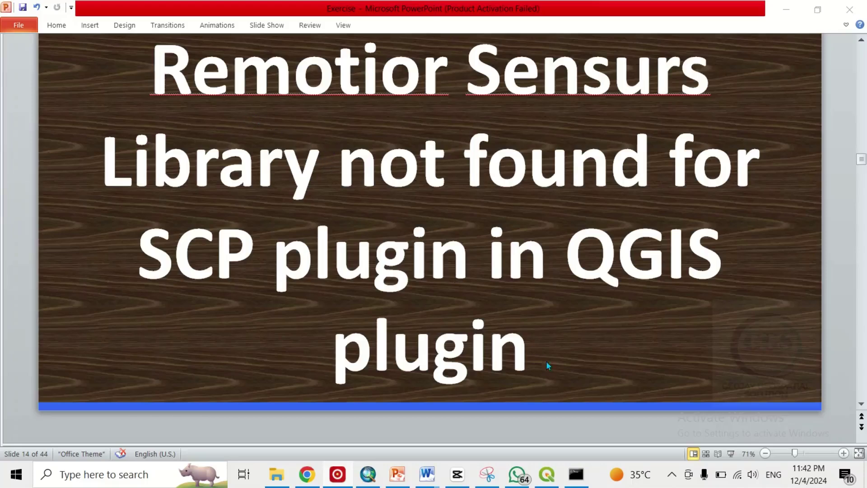
# Find the Semi-Automatic Classification Plugin in the QGIS plugin manager by searching 'scp'.
pyautogui.click(554, 479)
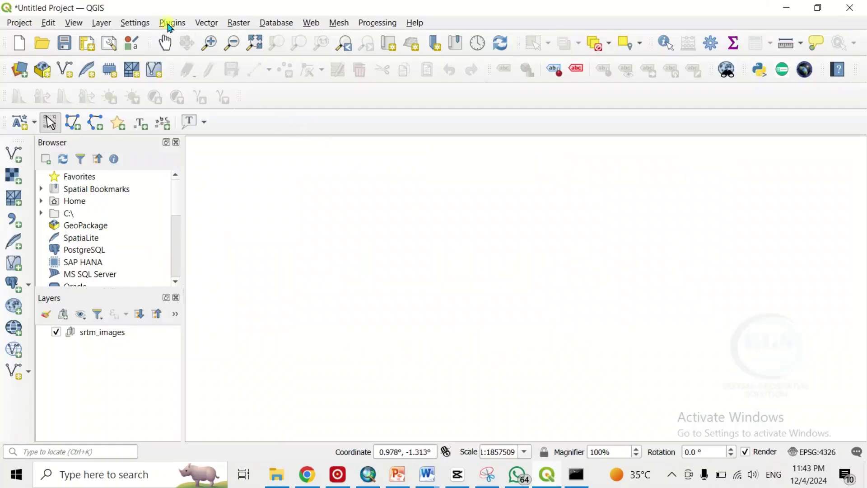
pyautogui.click(170, 26)
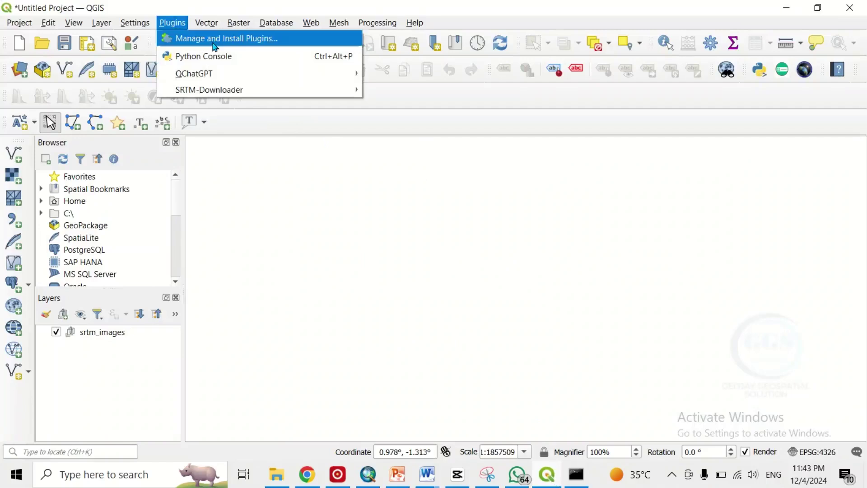
pyautogui.click(213, 41)
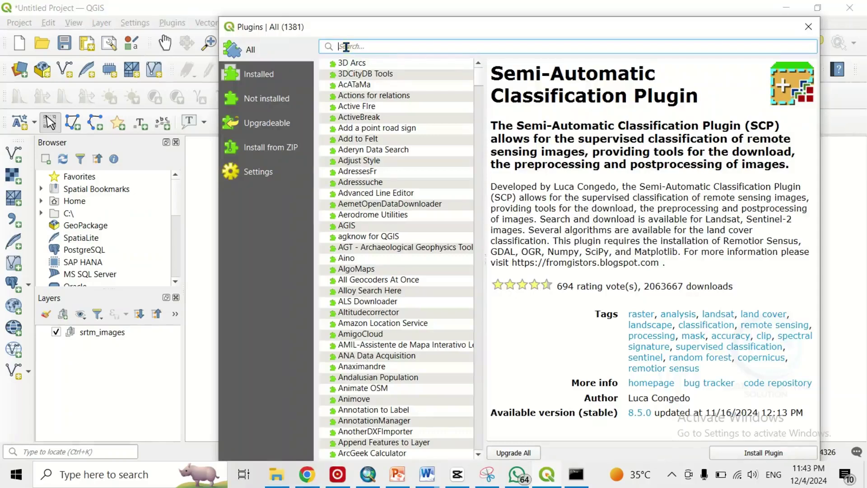
pyautogui.write('scp')
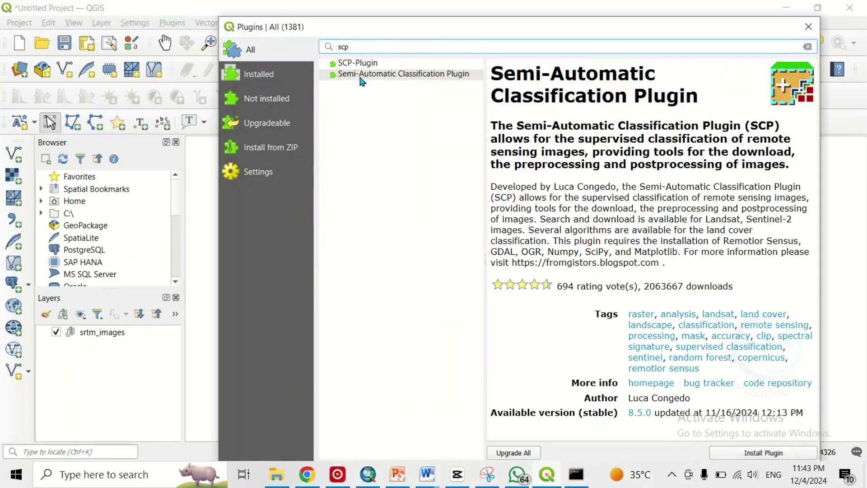
pyautogui.click(365, 79)
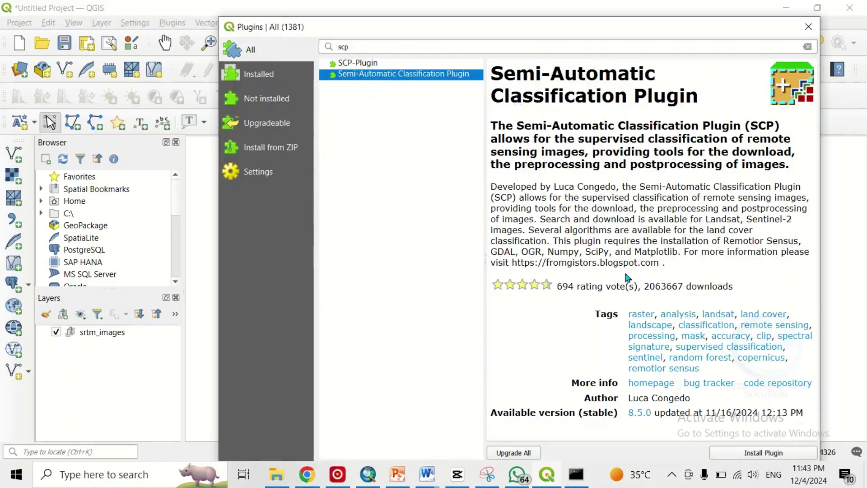
# Install the Semi-Automatic Classification Plugin, dismiss the notification, and close the plugin manager.
pyautogui.click(739, 454)
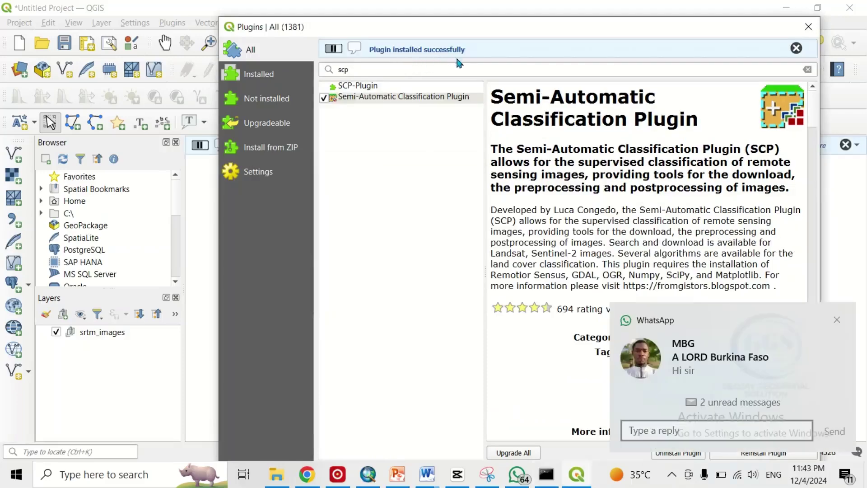
pyautogui.click(837, 320)
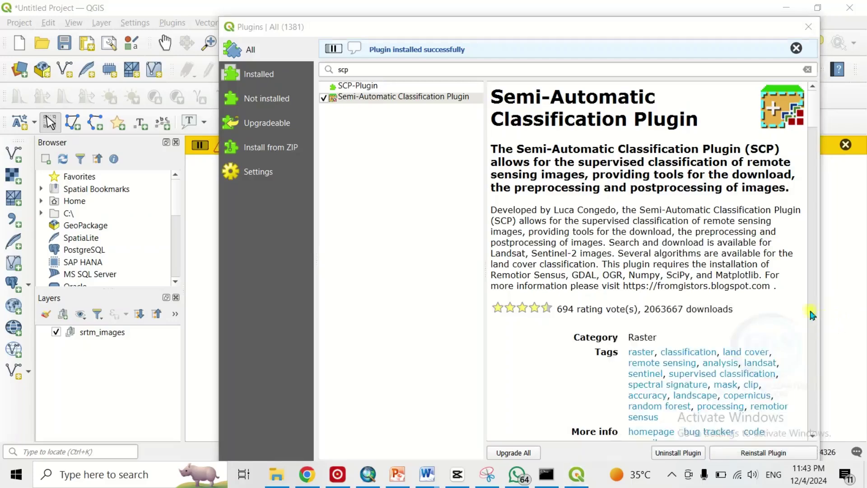
pyautogui.click(808, 26)
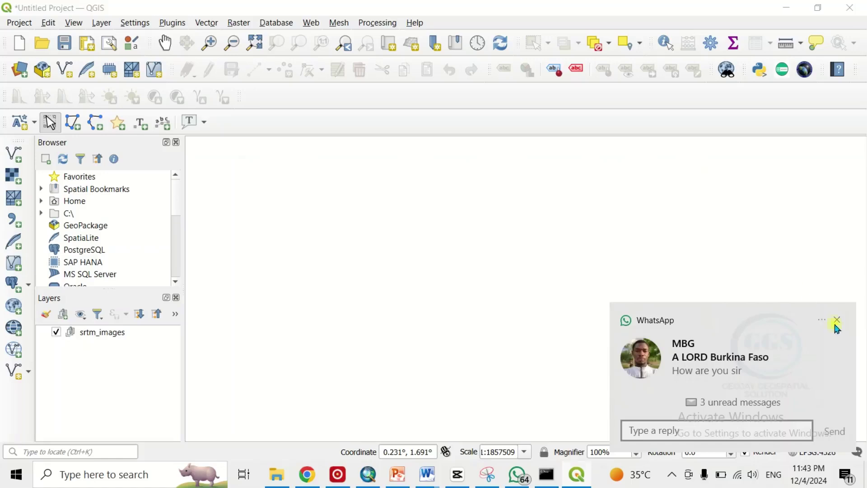
pyautogui.click(836, 320)
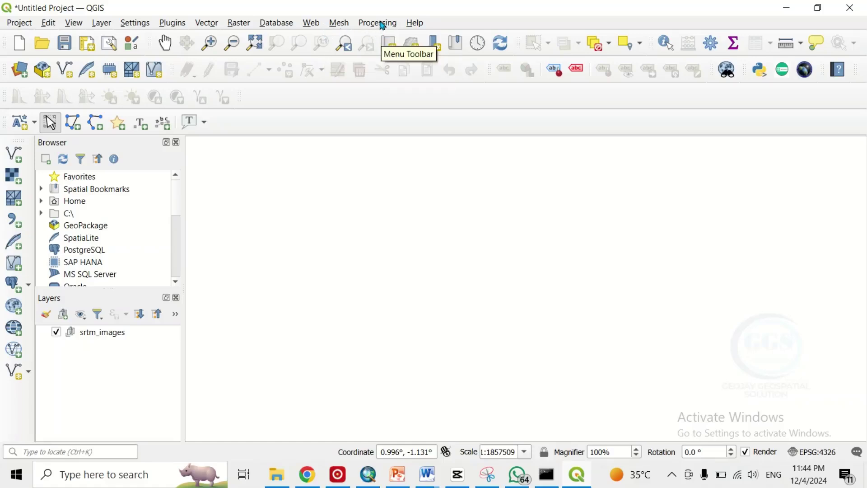
pyautogui.click(168, 25)
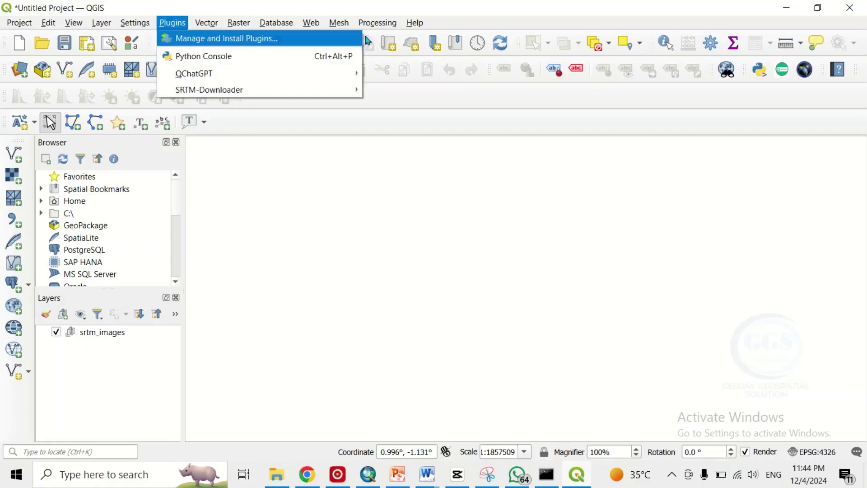
pyautogui.moveTo(264, 91)
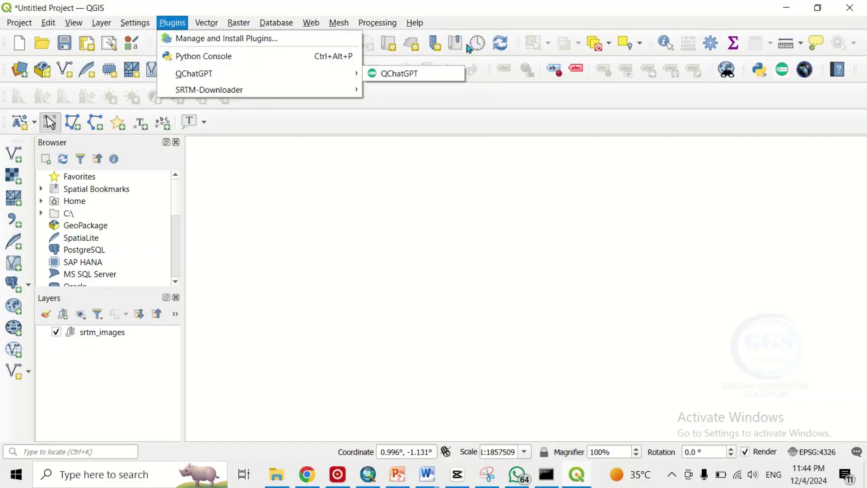
pyautogui.click(486, 21)
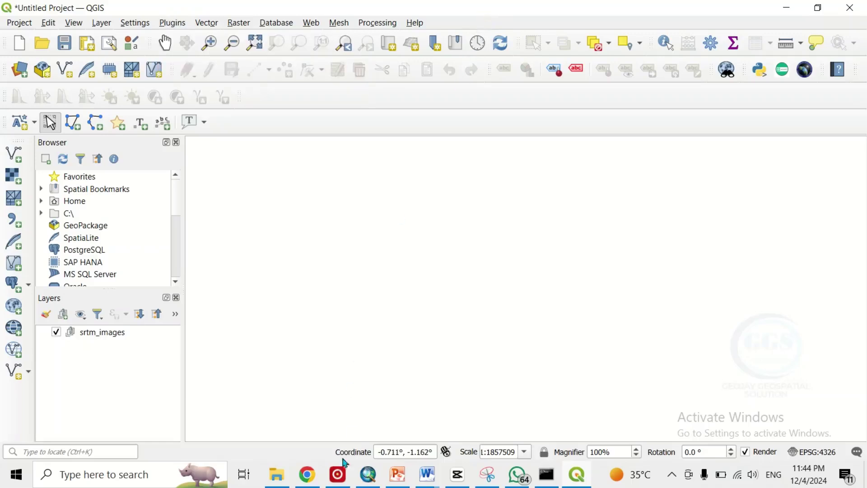
# Search 'semi automatic classification' in a new Chrome tab and open the '1. Introduction' readthedocs result.
pyautogui.click(310, 478)
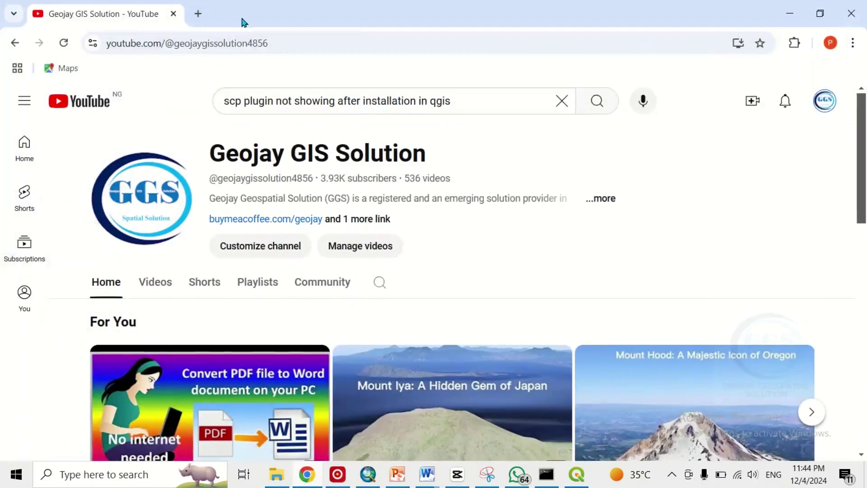
pyautogui.click(199, 15)
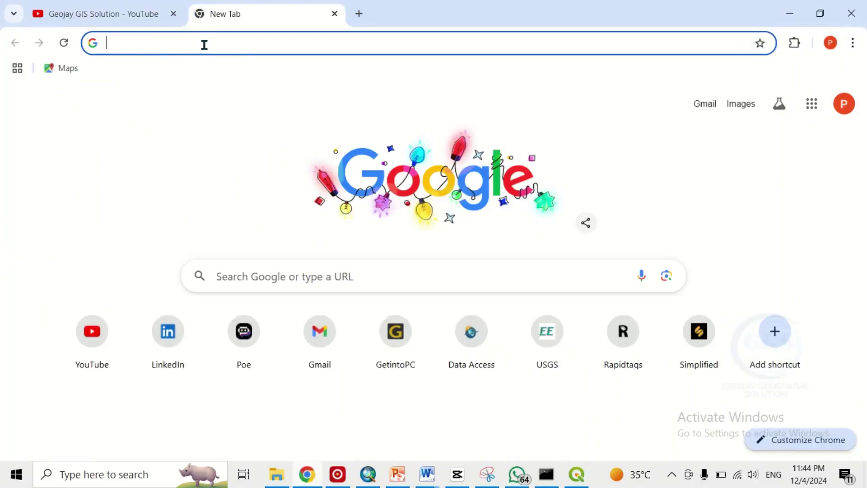
pyautogui.write('semi automatic classification')
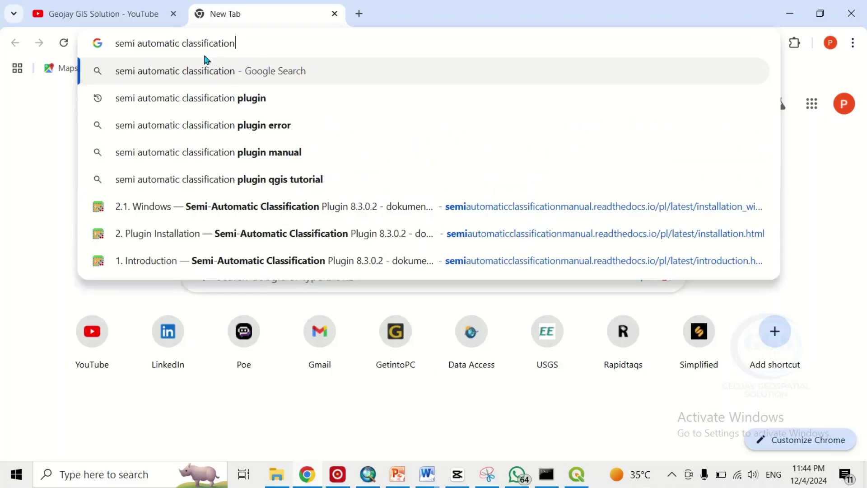
pyautogui.press('Return')
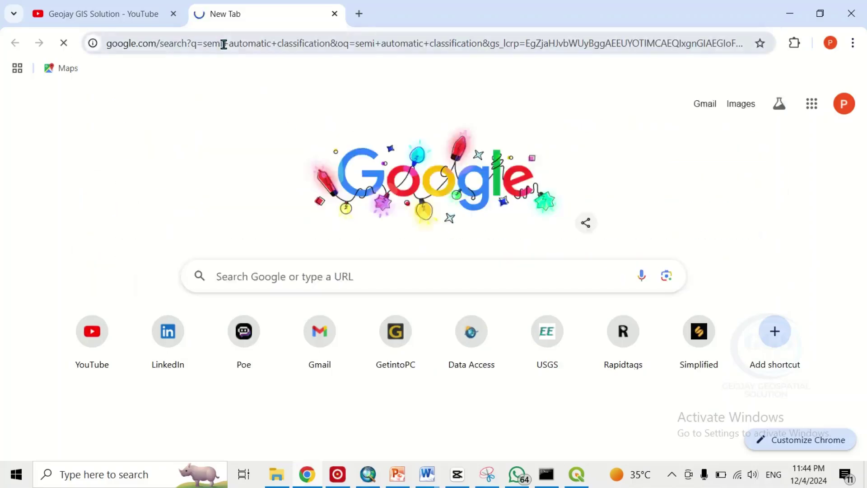
pyautogui.scroll(-10, 451, 246)
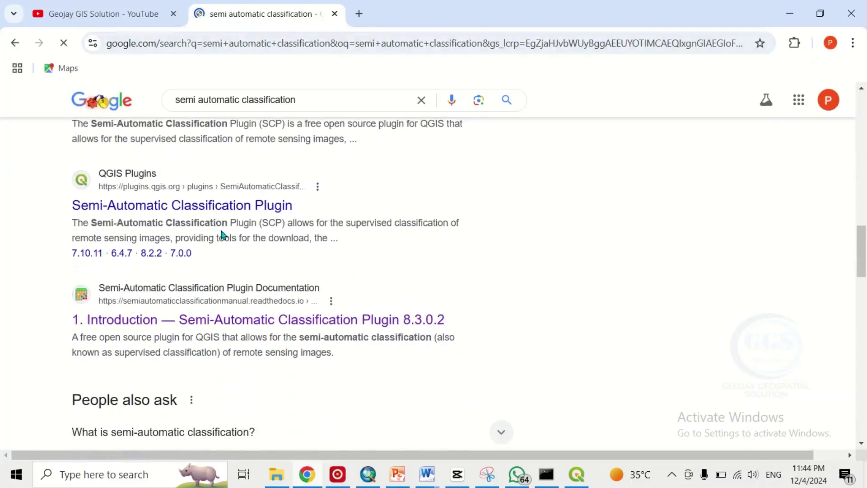
pyautogui.scroll(-1, 222, 236)
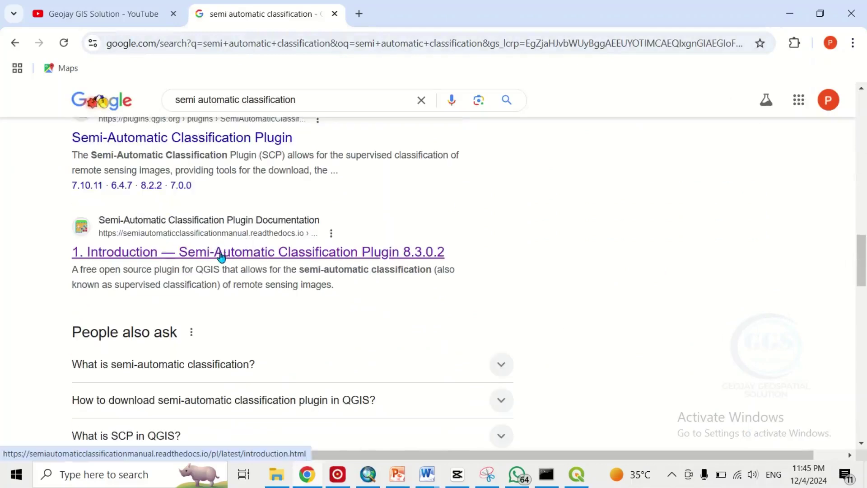
pyautogui.click(229, 255)
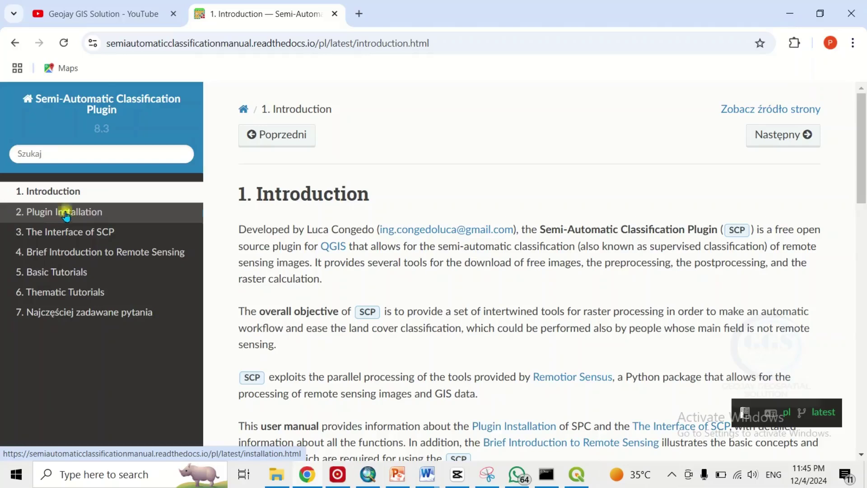
# Go to 2.1.2 Installation of required dependencies and scroll to the pip3 install --upgrade remotior-sensus command.
pyautogui.click(66, 215)
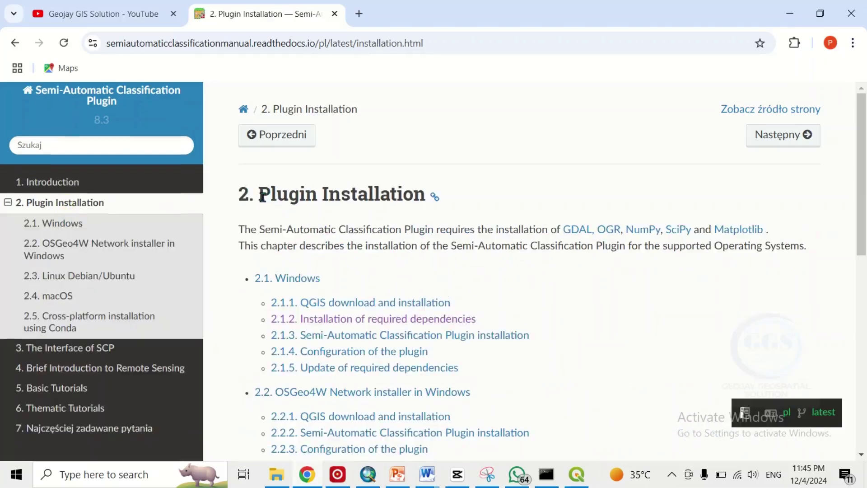
pyautogui.scroll(-1, 370, 213)
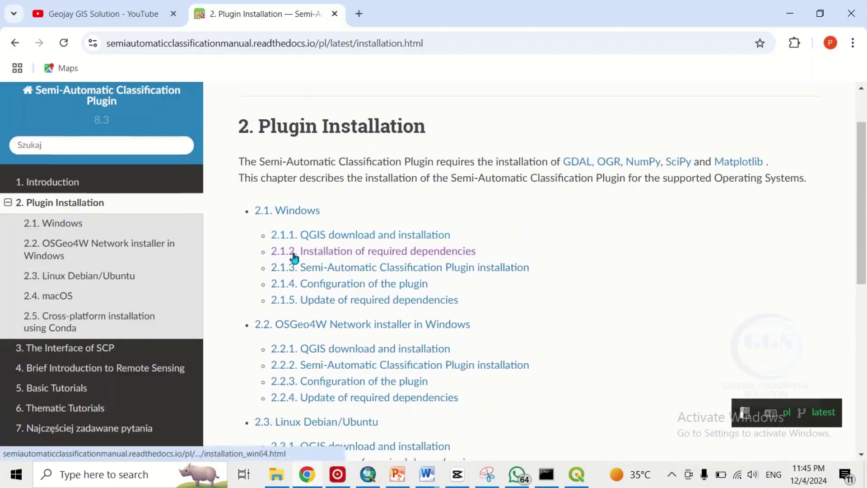
pyautogui.click(399, 252)
pyautogui.scroll(-2, 300, 187)
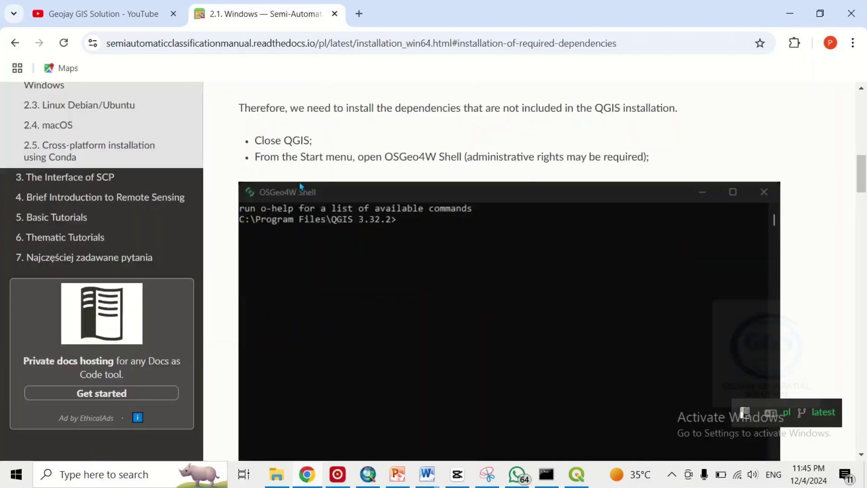
pyautogui.scroll(-1, 329, 176)
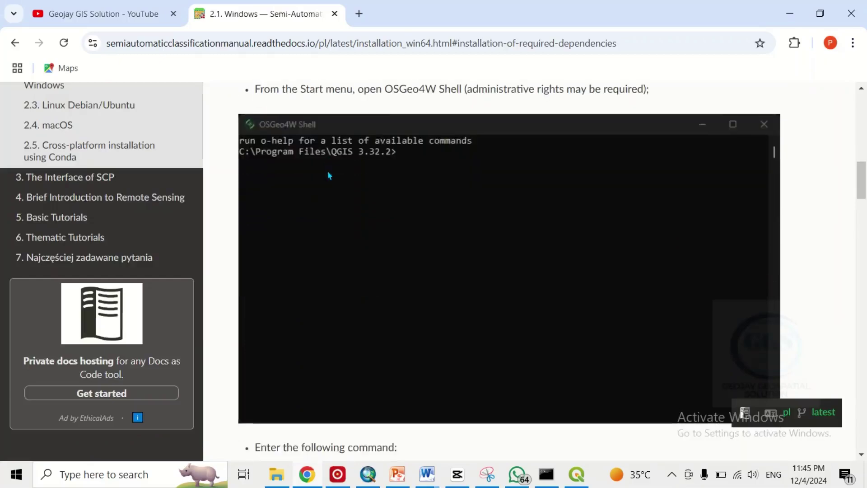
pyautogui.scroll(-4, 329, 176)
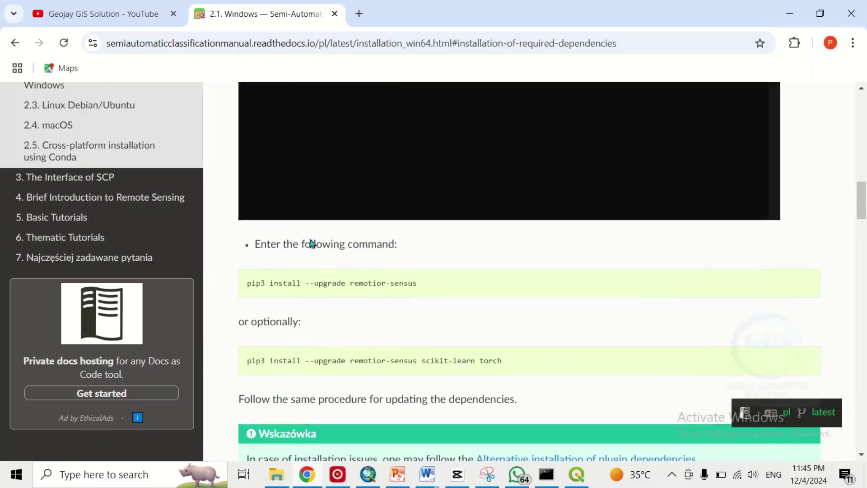
pyautogui.scroll(6, 317, 227)
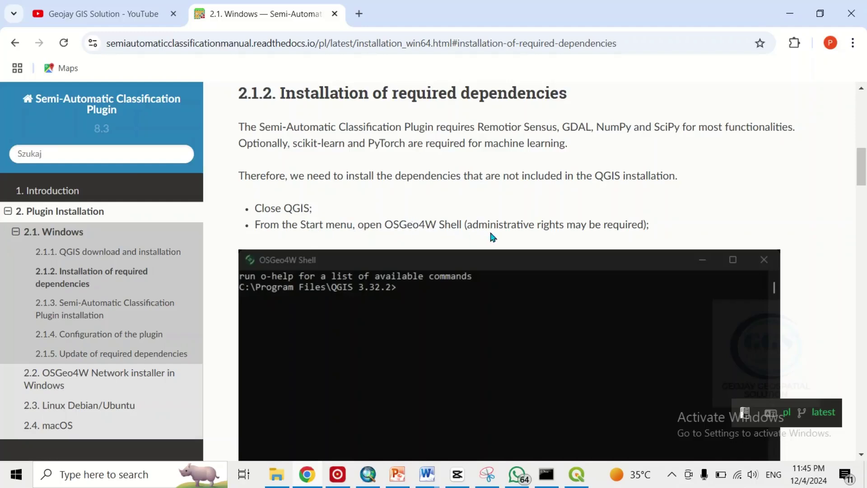
pyautogui.scroll(-1, 397, 231)
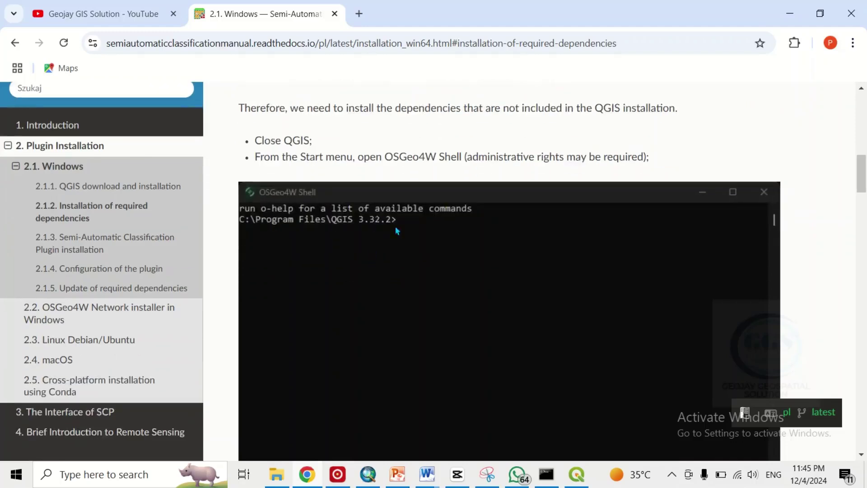
pyautogui.scroll(-4, 396, 230)
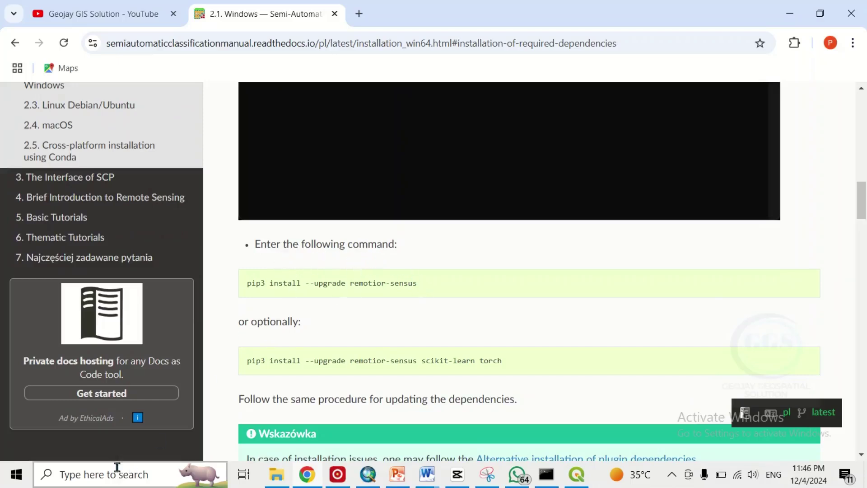
# Launch OSGeo4W Shell via a taskbar search for 'osge'.
pyautogui.click(77, 475)
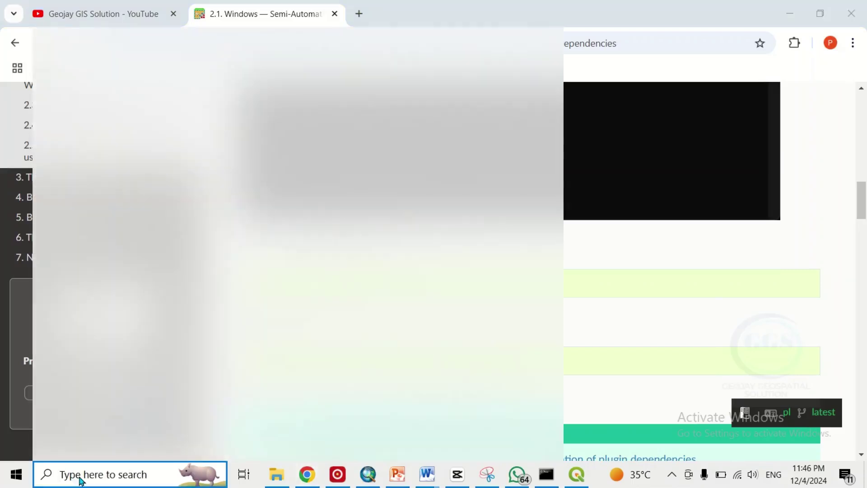
pyautogui.write('os')
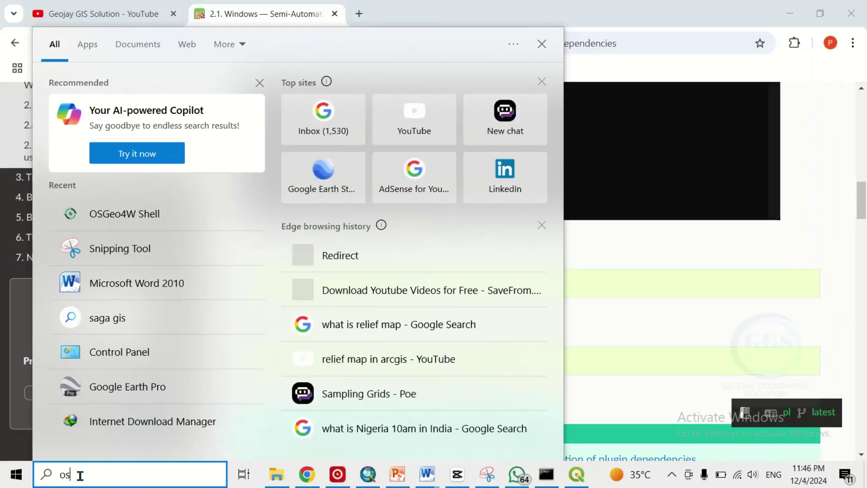
pyautogui.write('ge')
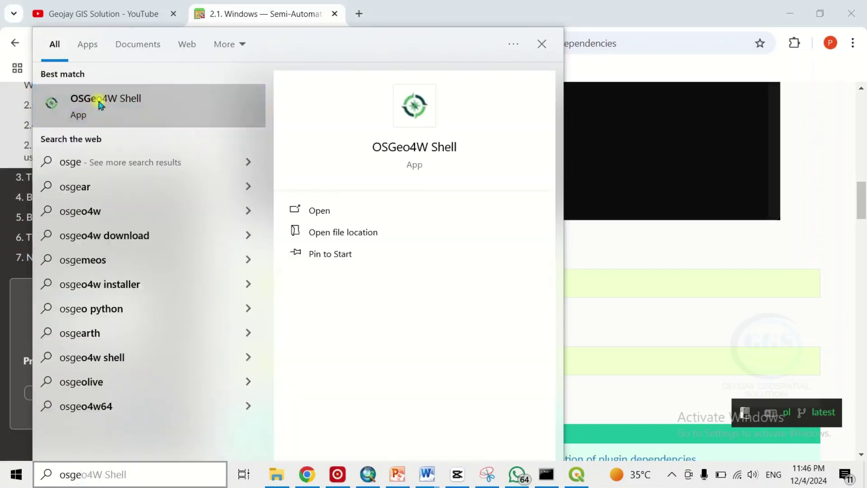
pyautogui.click(100, 105)
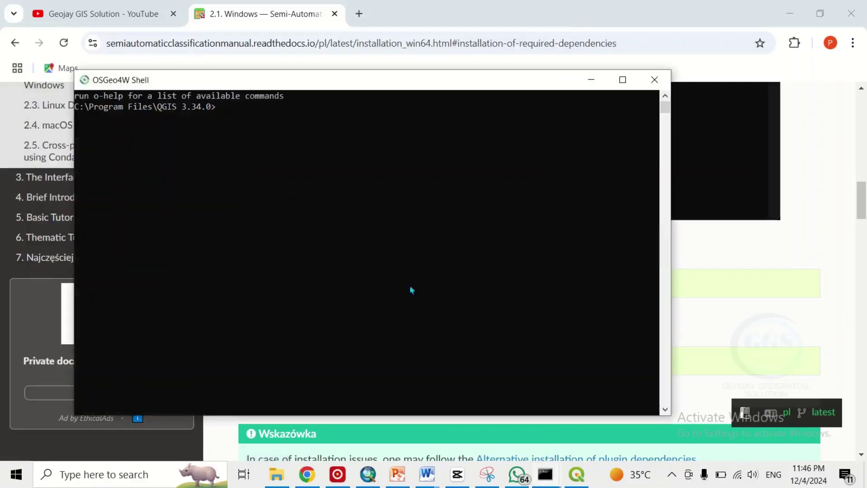
# Copy the pip3 install --upgrade remotior-sensus command from the manual and return to the shell.
pyautogui.click(709, 321)
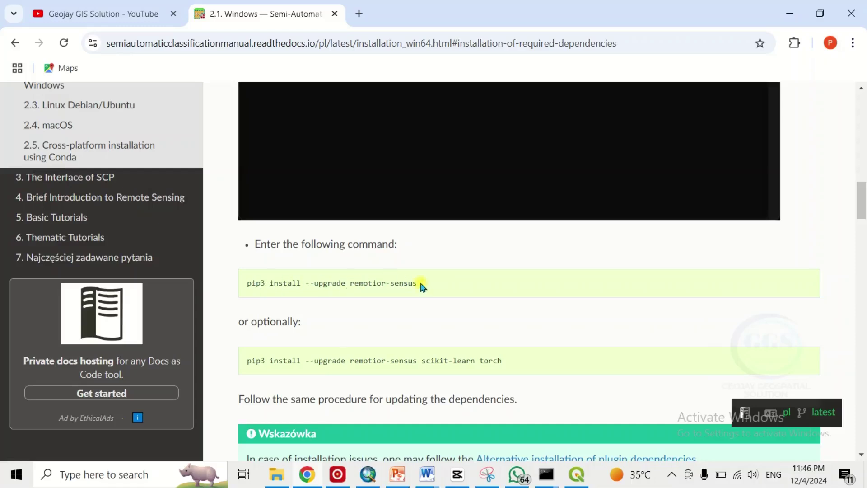
pyautogui.moveTo(421, 284); pyautogui.dragTo(248, 283)
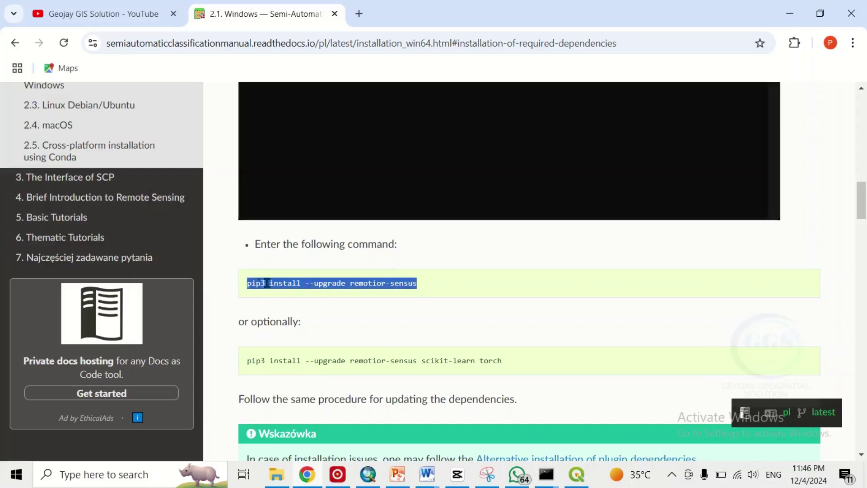
pyautogui.rightClick(268, 284)
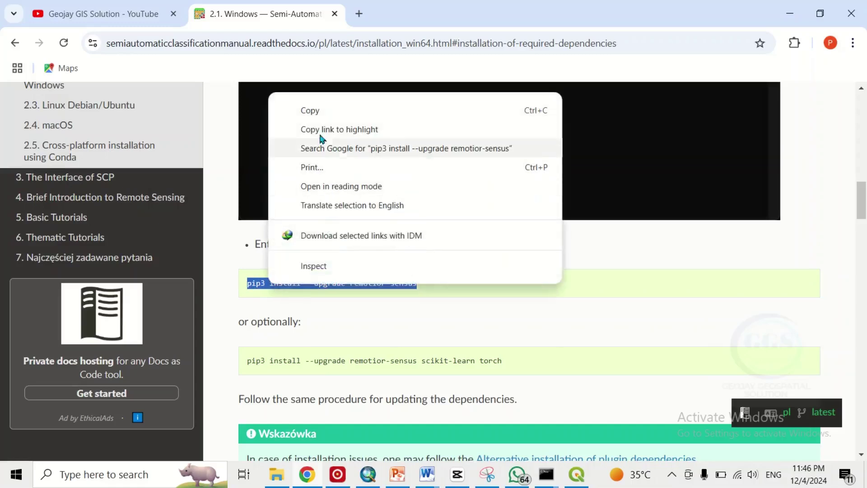
pyautogui.click(313, 113)
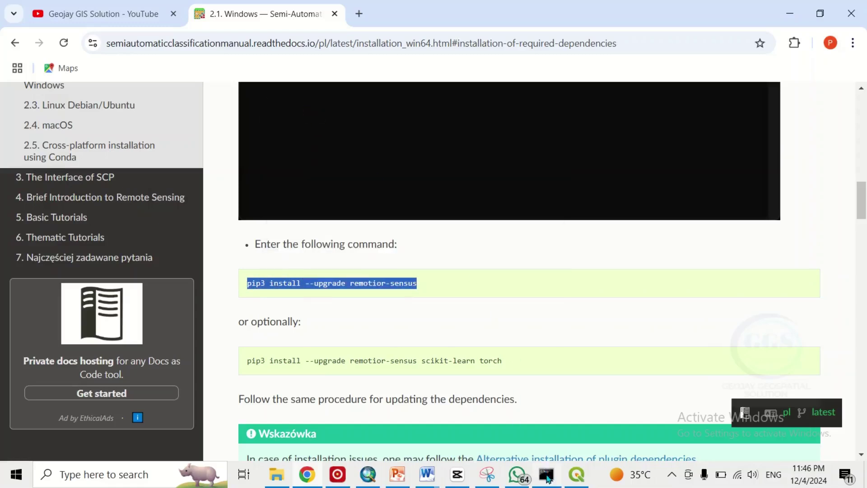
pyautogui.click(547, 476)
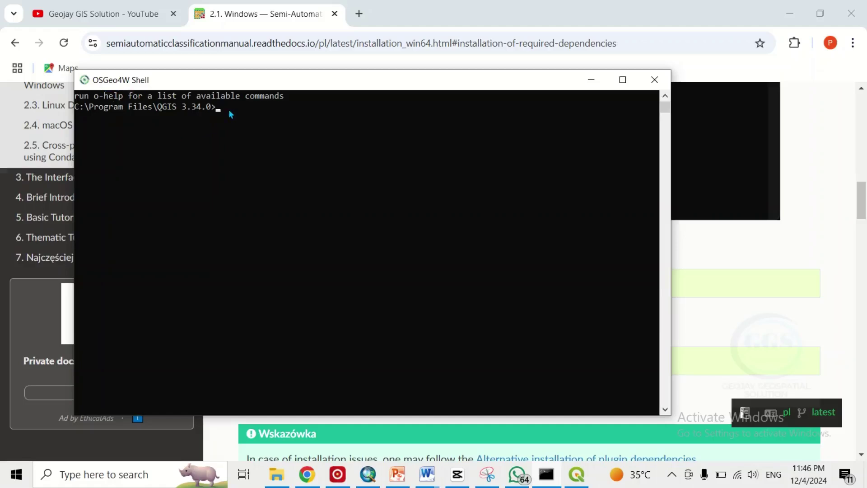
# Run pip3 install --upgrade remotior-sensus at the OSGeo4W Shell prompt.
pyautogui.hotkey('ctrl', 'v')
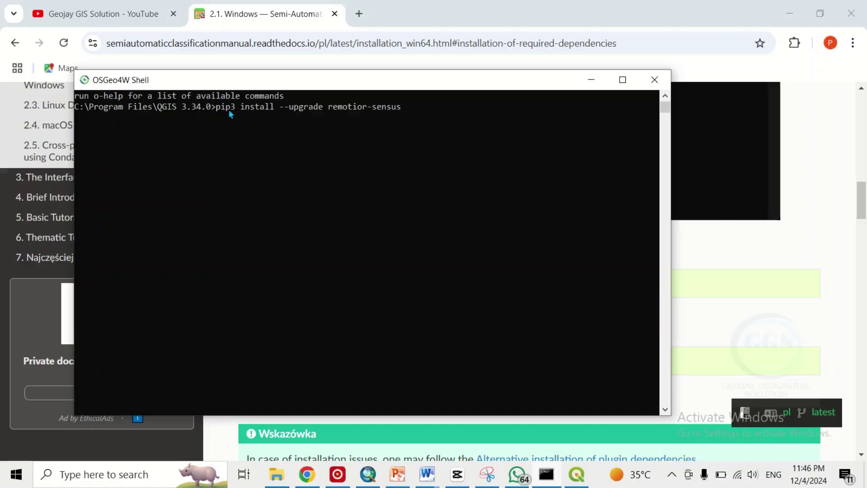
pyautogui.press('Return')
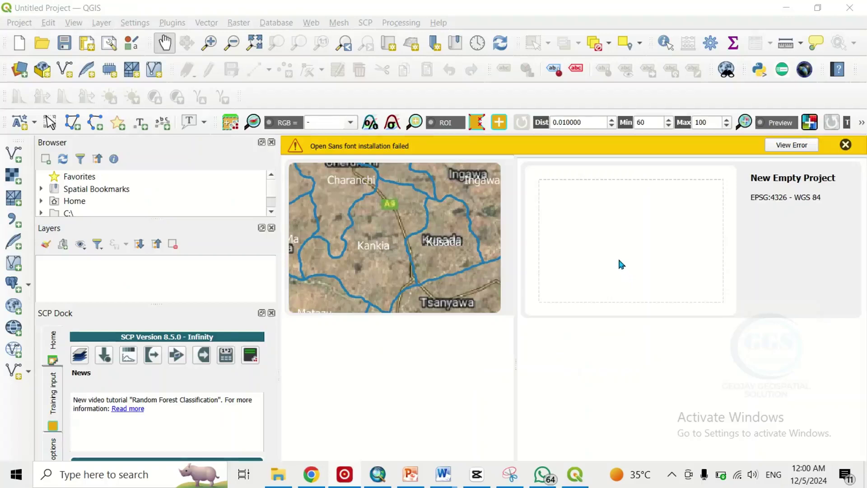
# Close the welcome page and the font installation warning, then check the SCP menu.
pyautogui.click(622, 264)
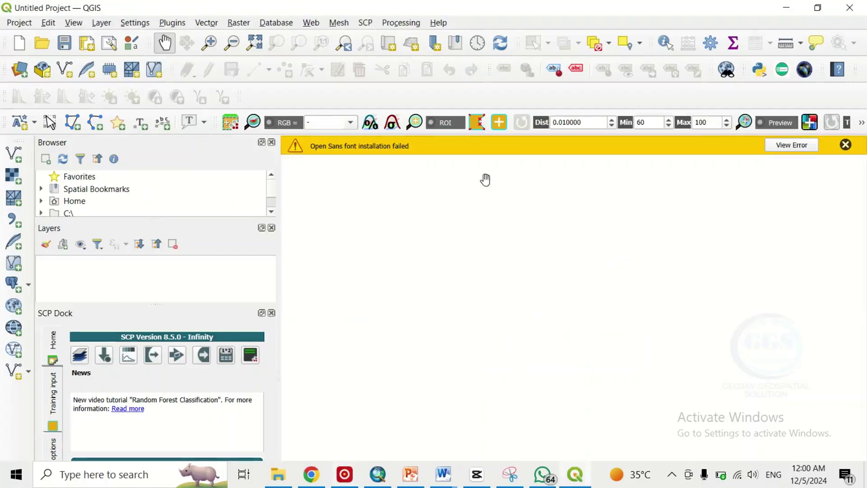
pyautogui.click(846, 145)
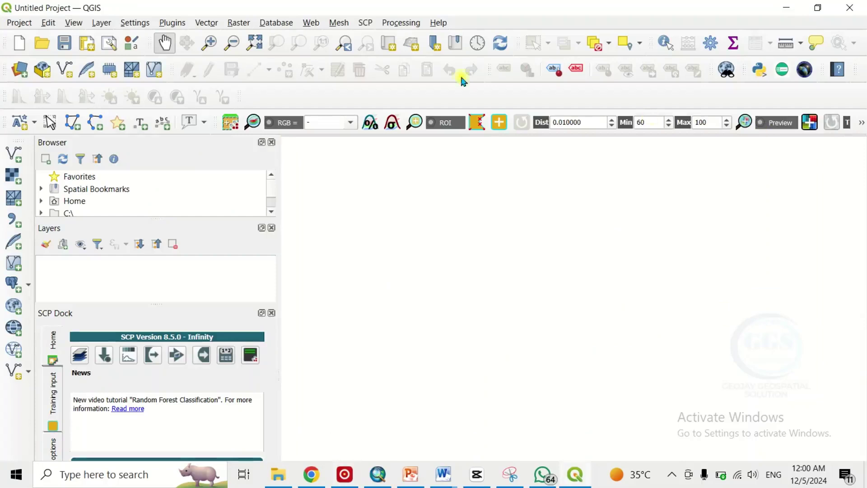
pyautogui.click(367, 23)
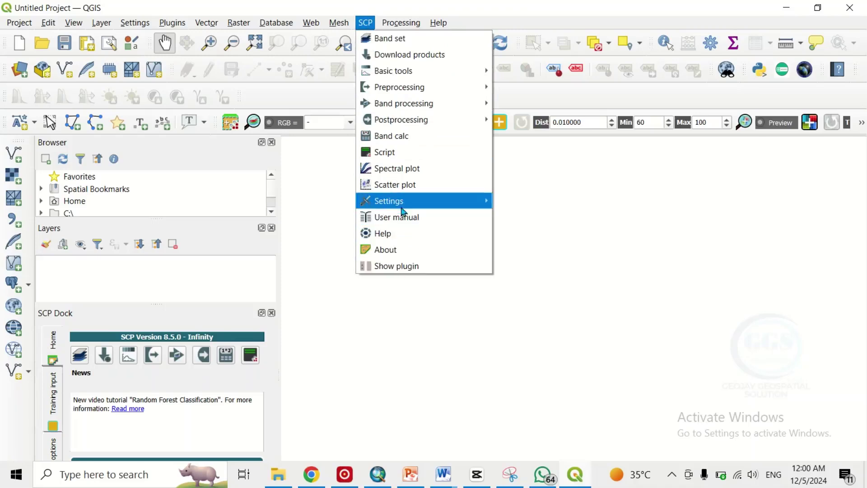
pyautogui.moveTo(402, 207)
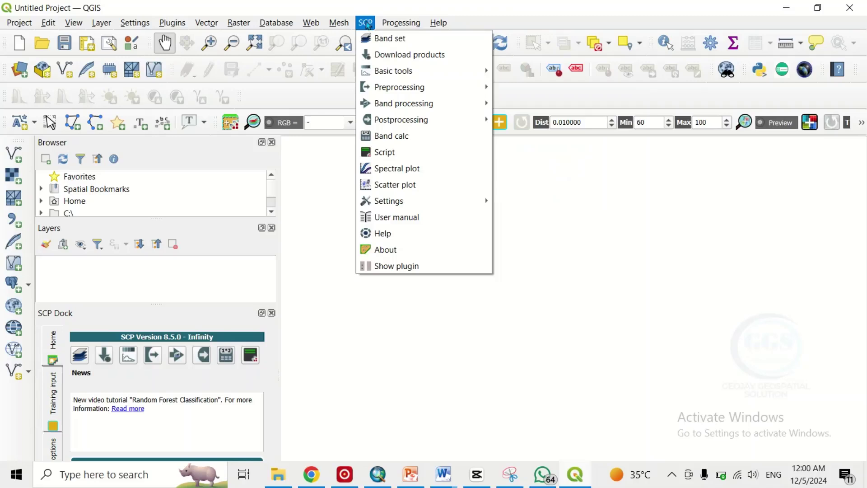
pyautogui.click(367, 25)
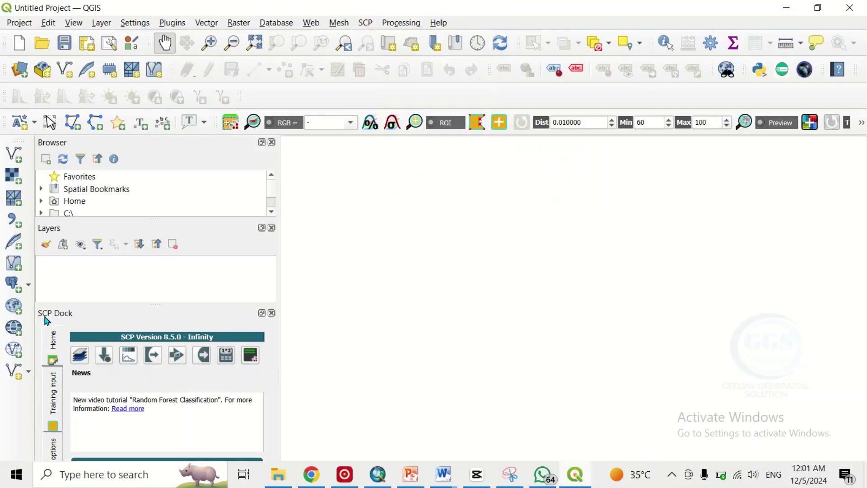